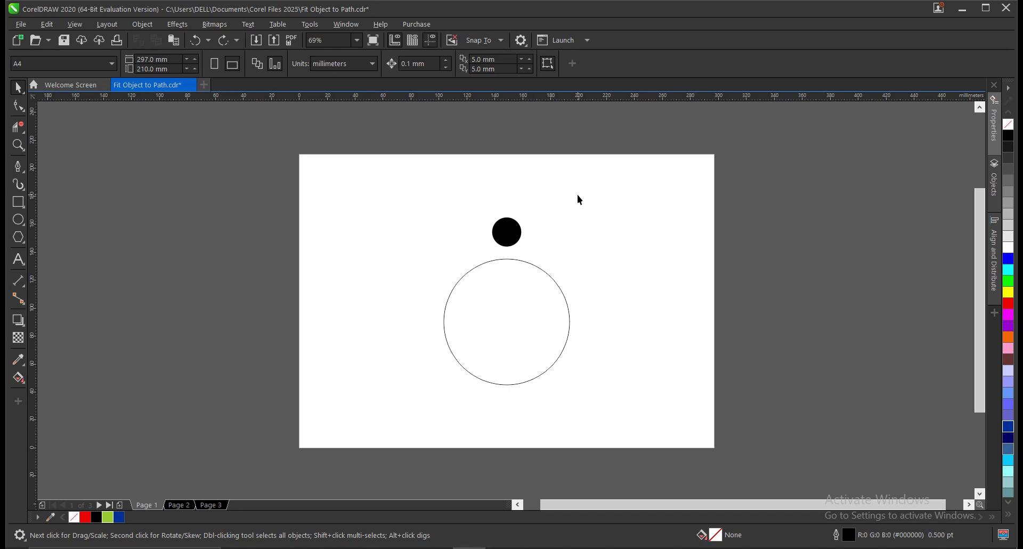
- Select the small black dot, try copying it downward, then undo the extra copies
left_click_drag(579, 198, 545, 239)
scroll(509, 230, "up", 1)
left_click(510, 228)
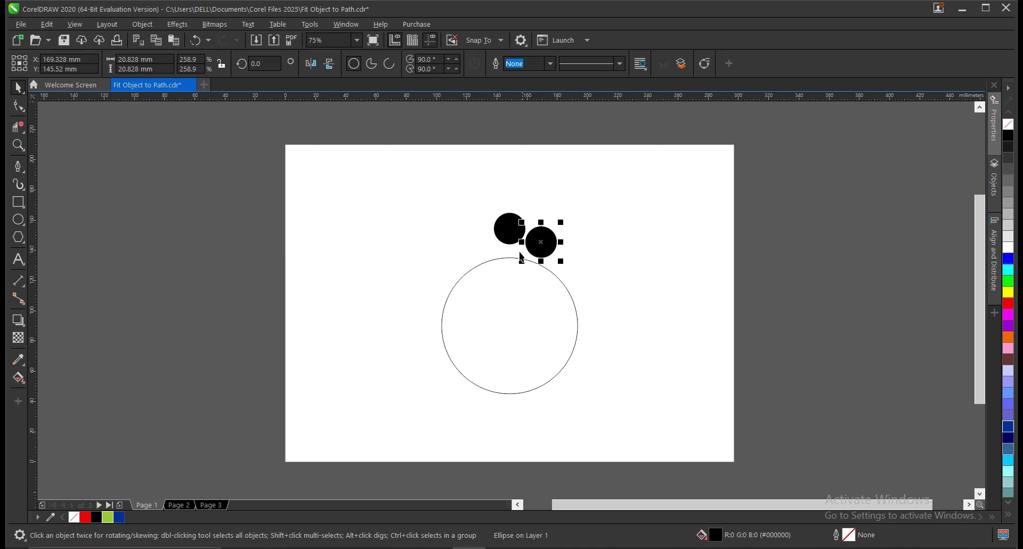
left_click_drag(544, 249, 594, 362)
key("space")
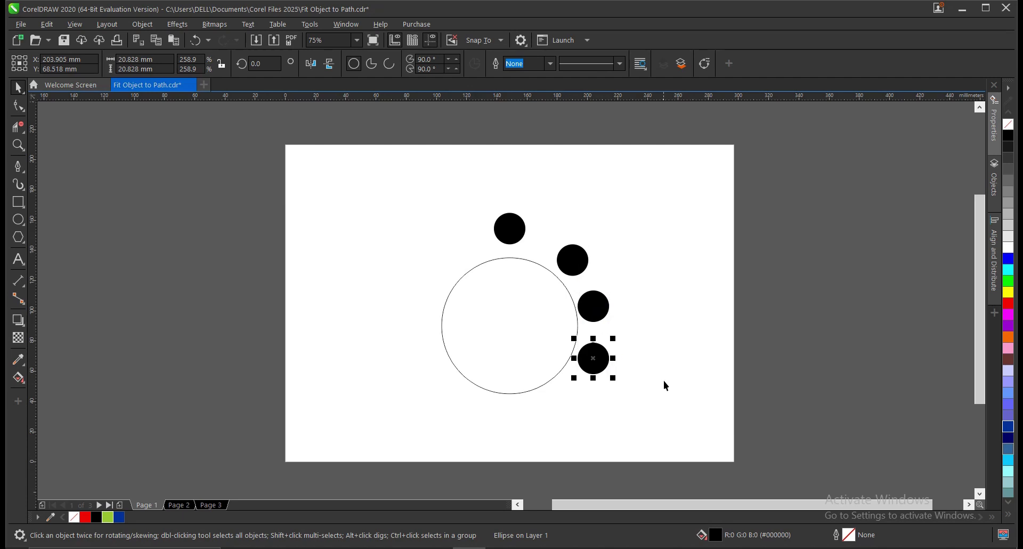
key("ctrl+z")
key("ctrl+z")
key("ctrl+z")
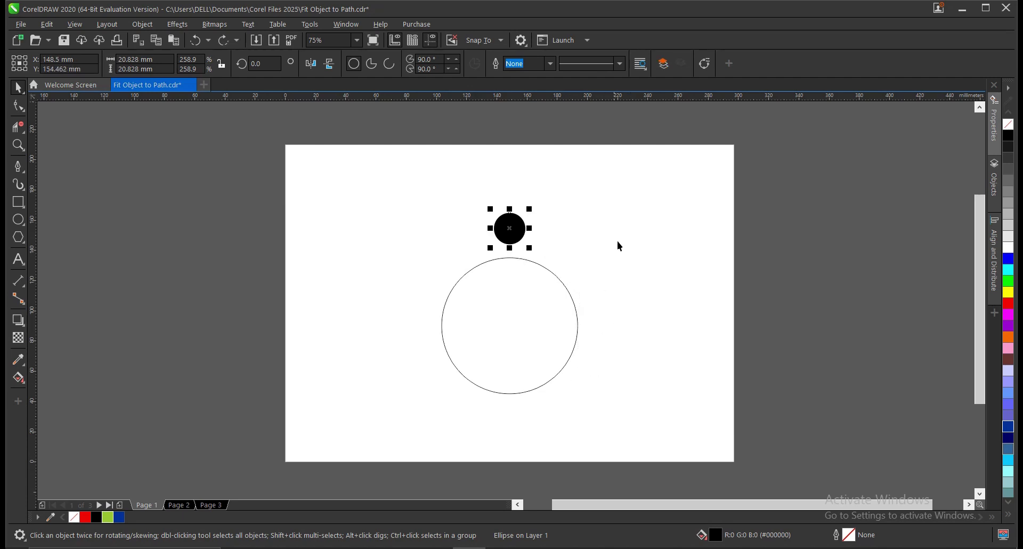
- Select the black dot together with the large circle and bring up the Object menu
left_click(603, 244)
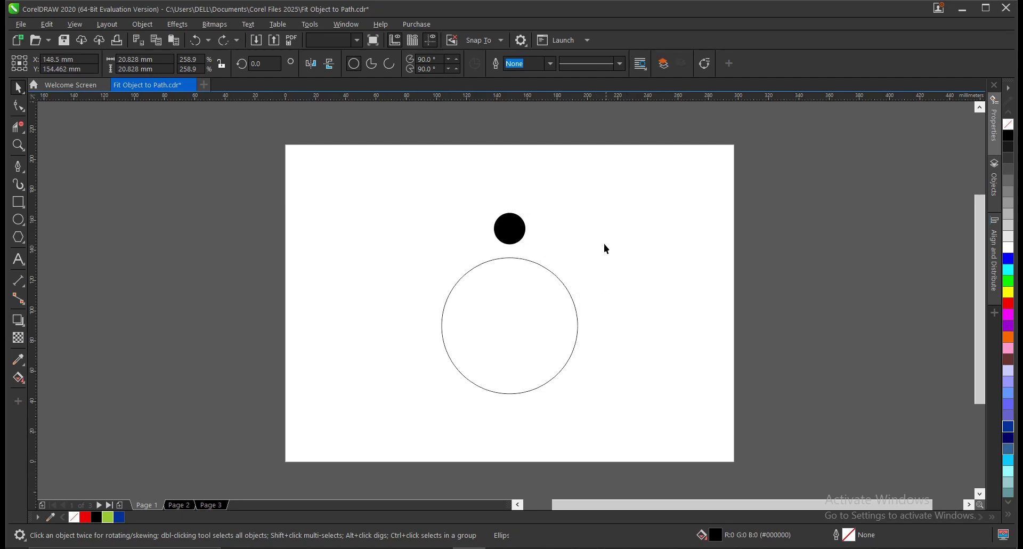
left_click(514, 231)
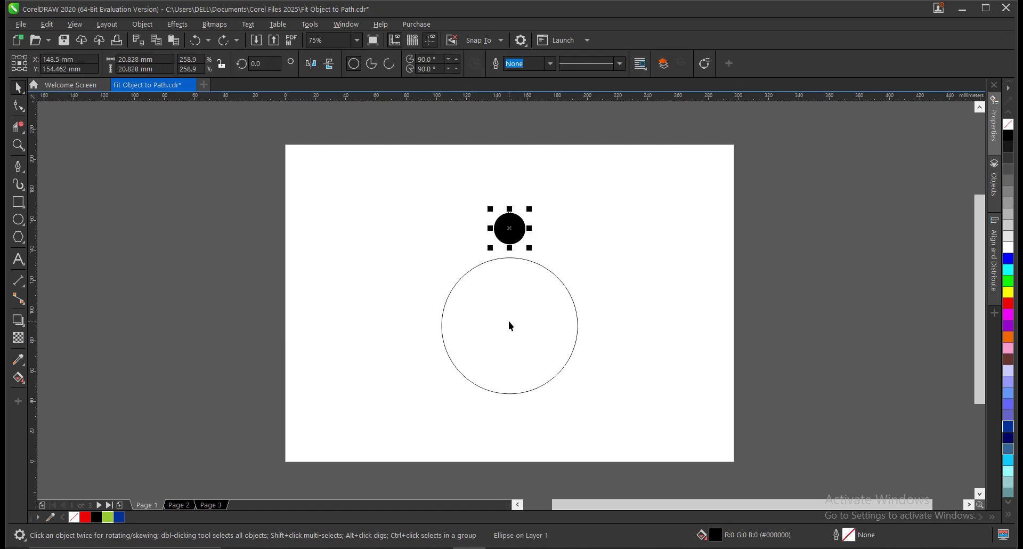
left_click(509, 301, "shift")
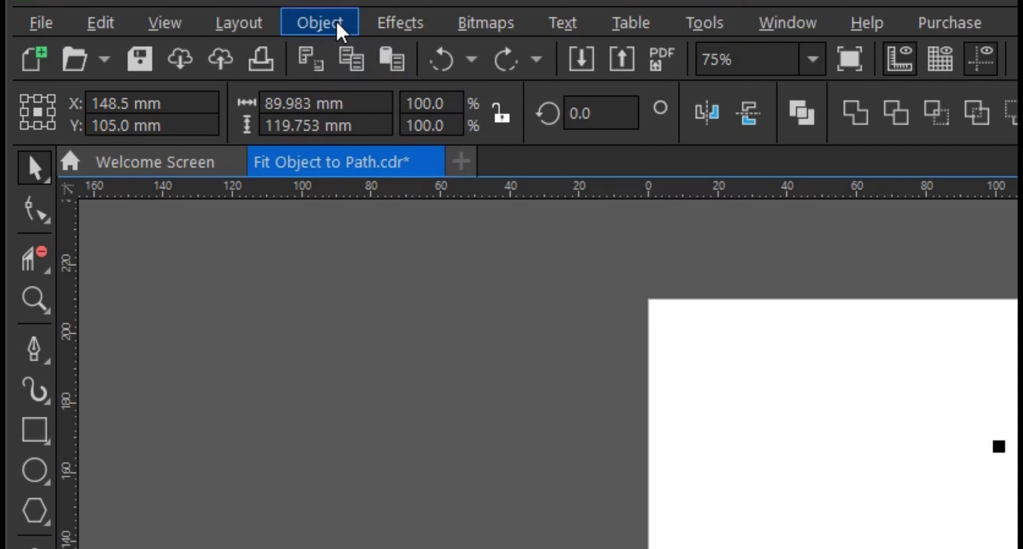
left_click(319, 22)
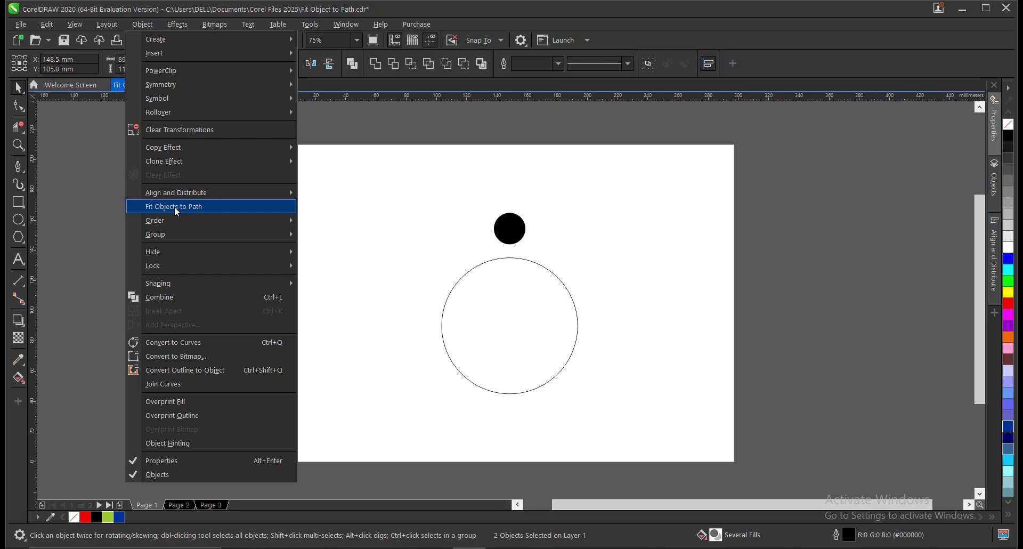
- Open Fit Objects to Path, using the ellipse as path with 8 duplicates
left_click(394, 441)
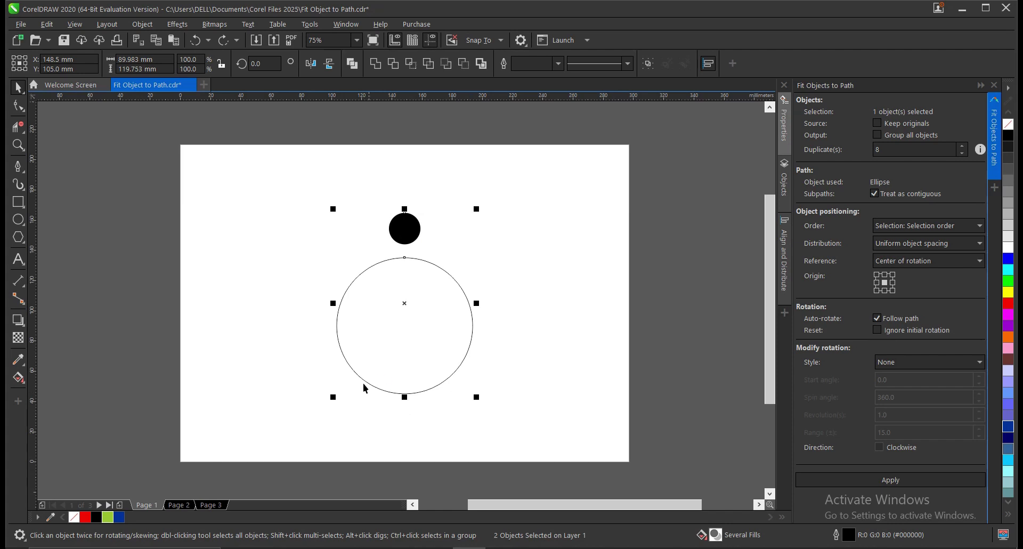
- Set the fit to 10 duplicates, selection order, centre origin and rotation style None
left_click(872, 149)
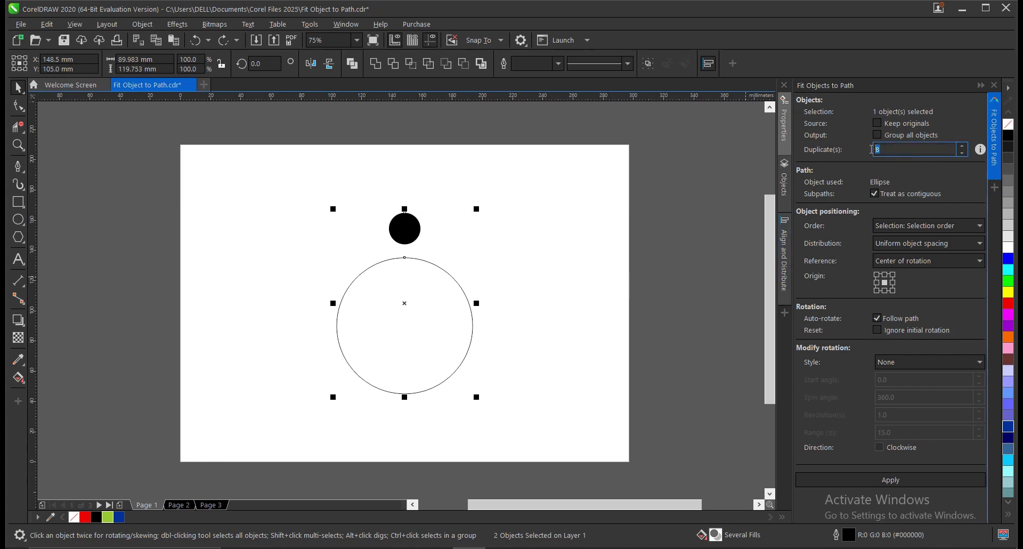
type("10")
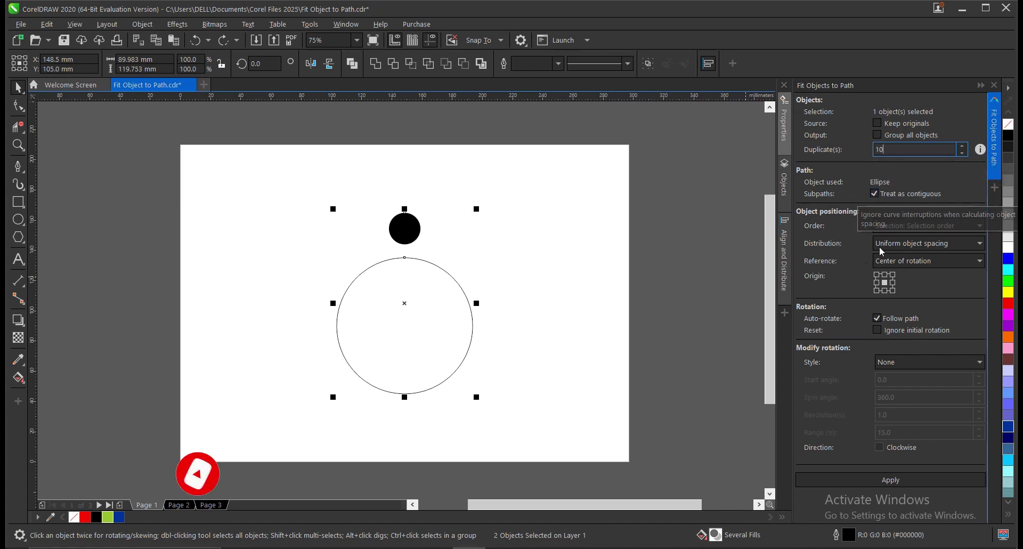
left_click(915, 225)
left_click(915, 235)
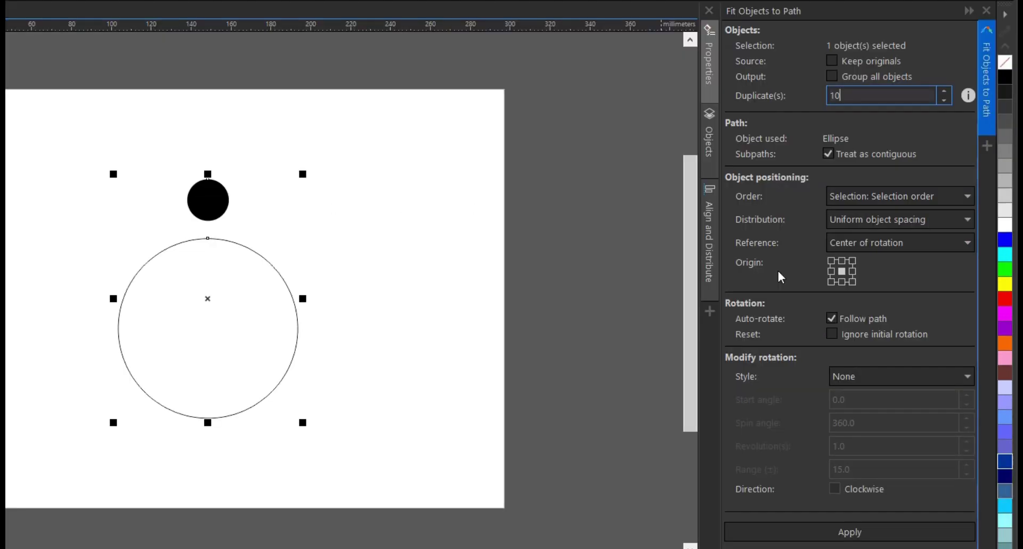
left_click(842, 273)
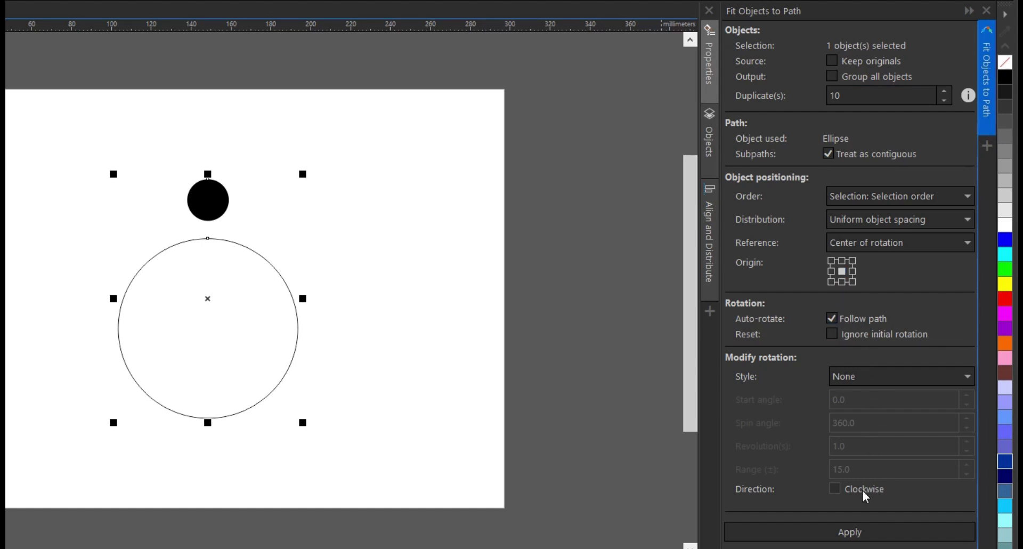
left_click(877, 377)
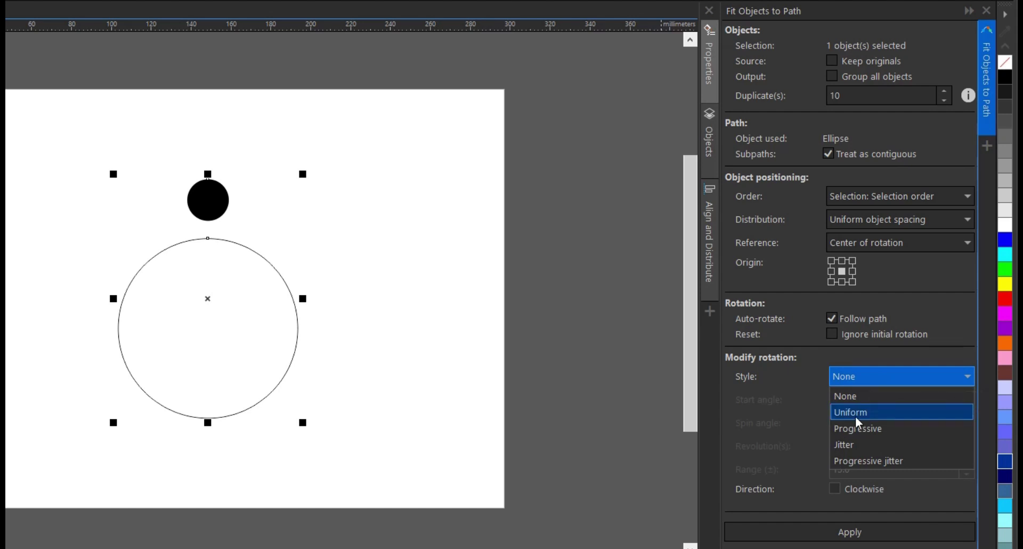
left_click(859, 393)
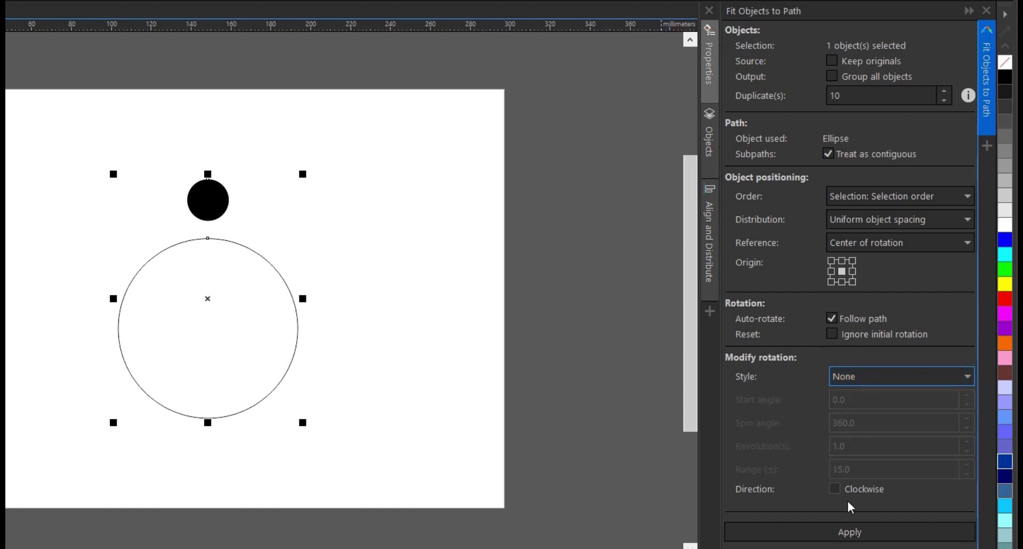
left_click(847, 532)
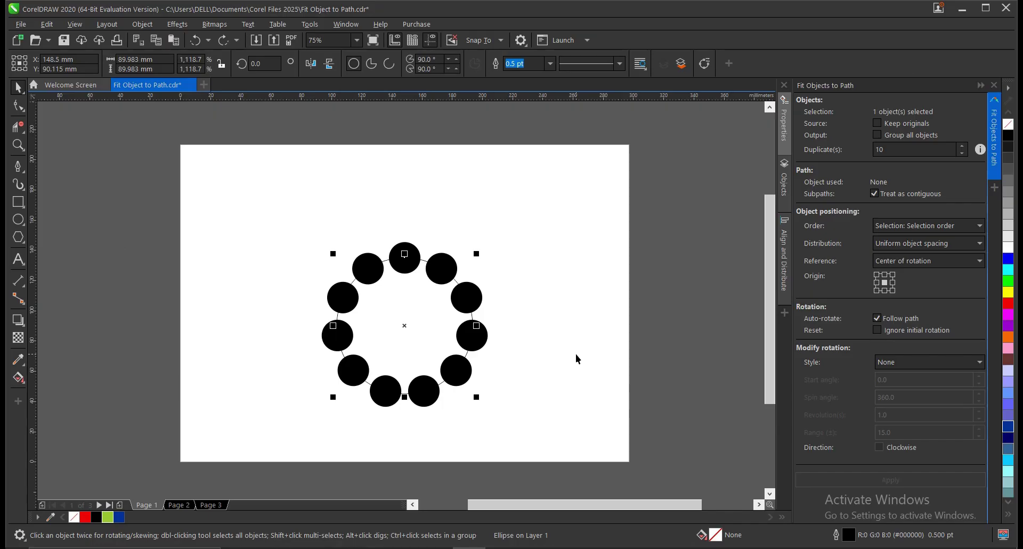
left_click(580, 354)
left_click(471, 335)
left_click_drag(542, 192, 257, 426)
key("ctrl+z")
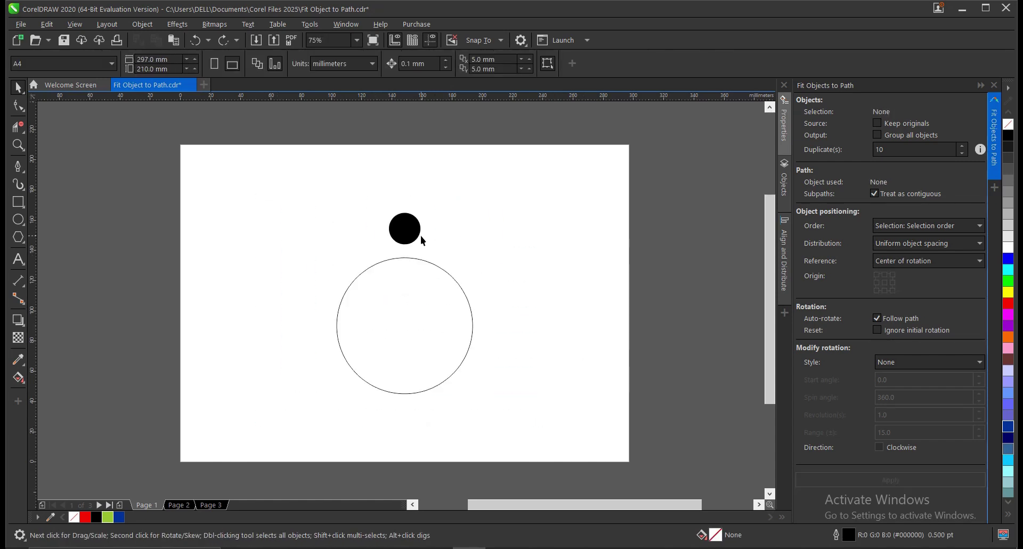
left_click(413, 232)
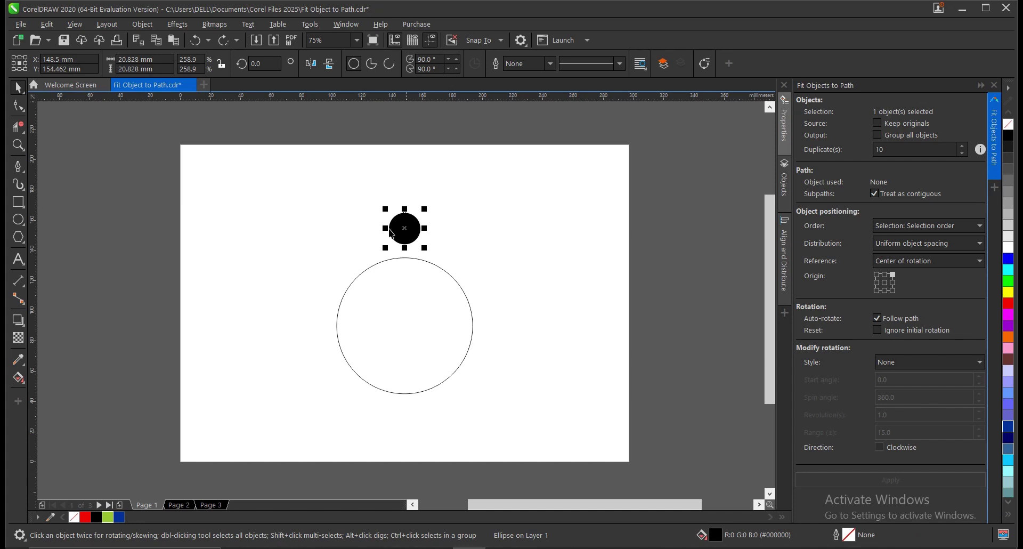
left_click(421, 318, "shift")
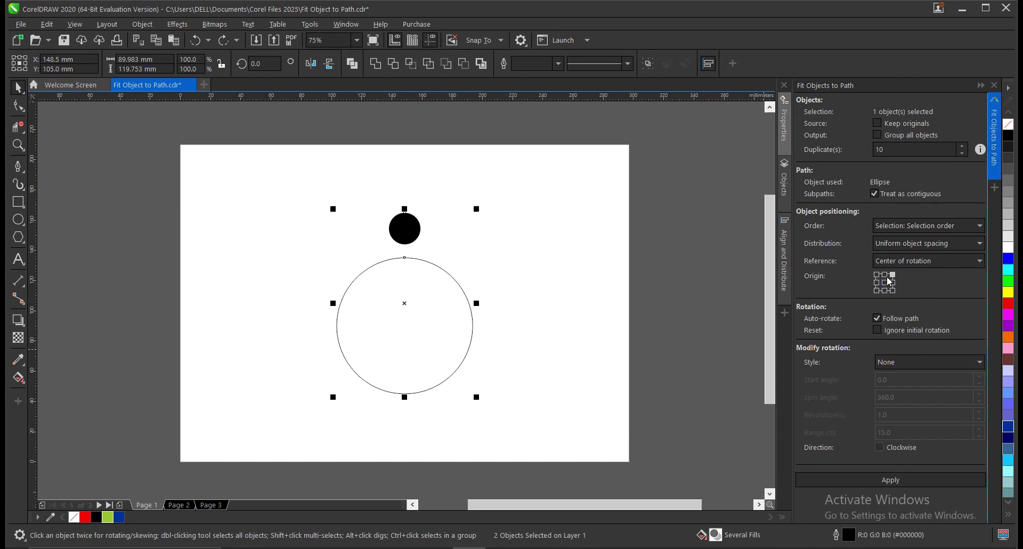
left_click(891, 479)
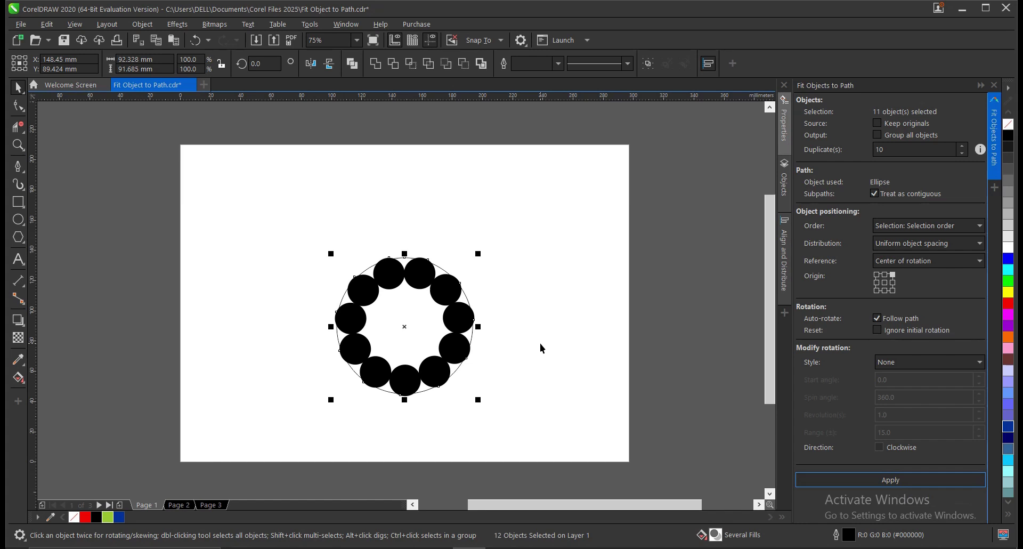
key("ctrl+z")
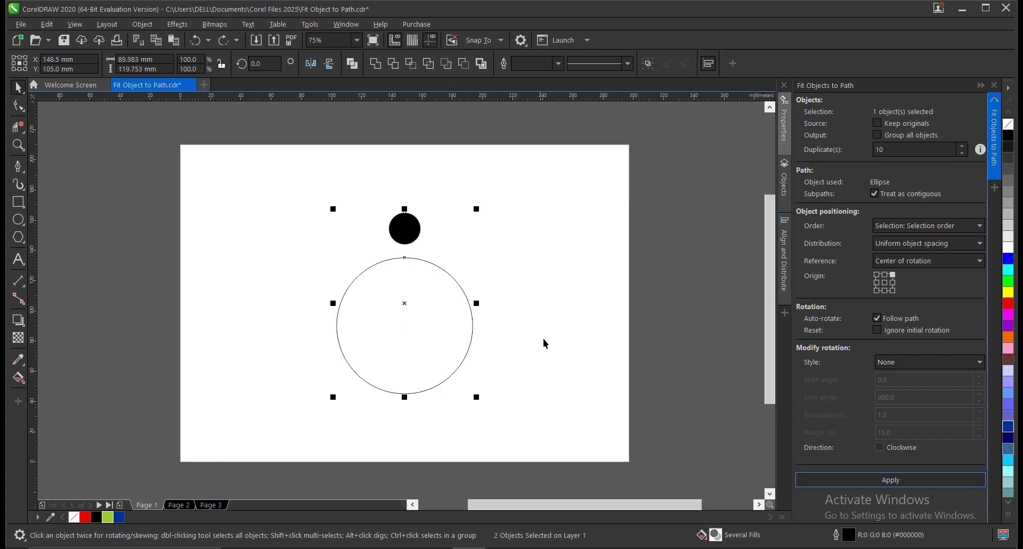
key("Escape")
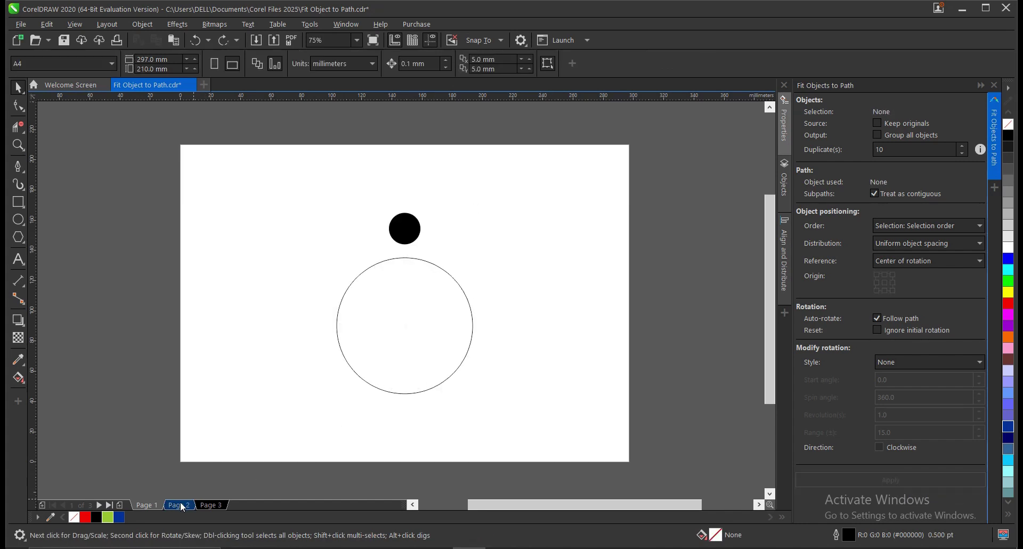
- On Page 2, raise the star above the arc's middle and select both star and arc
left_click(180, 504)
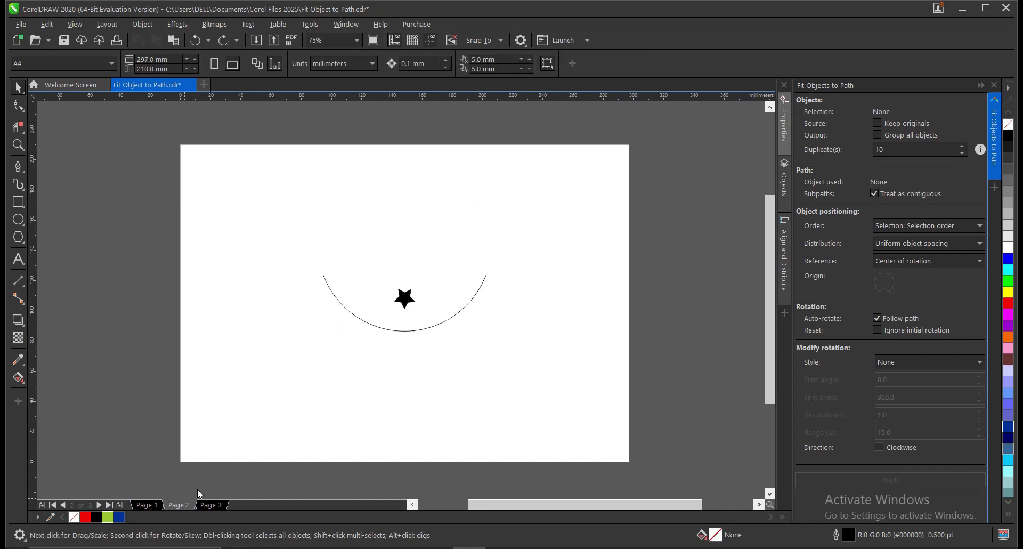
left_click(411, 296)
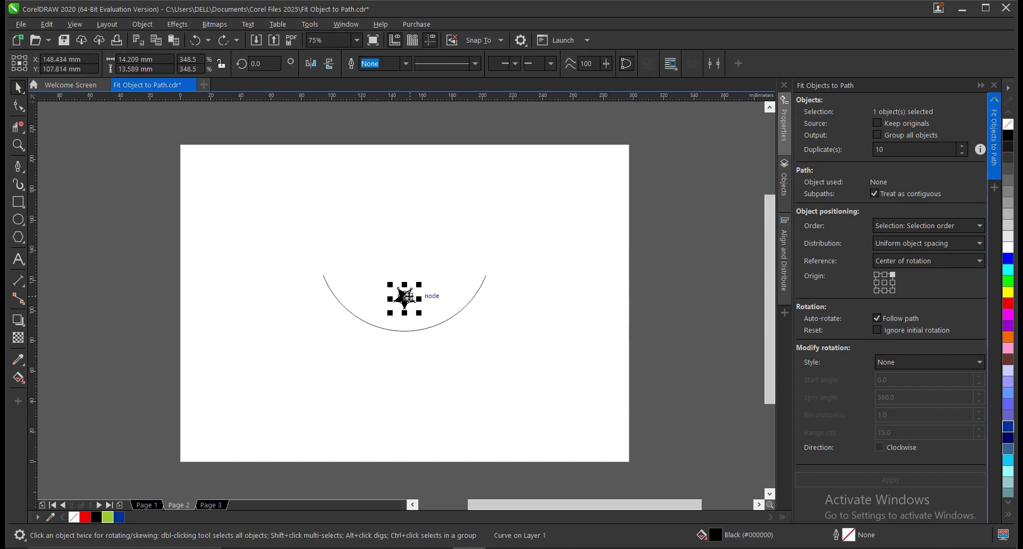
left_click_drag(410, 296, 410, 264)
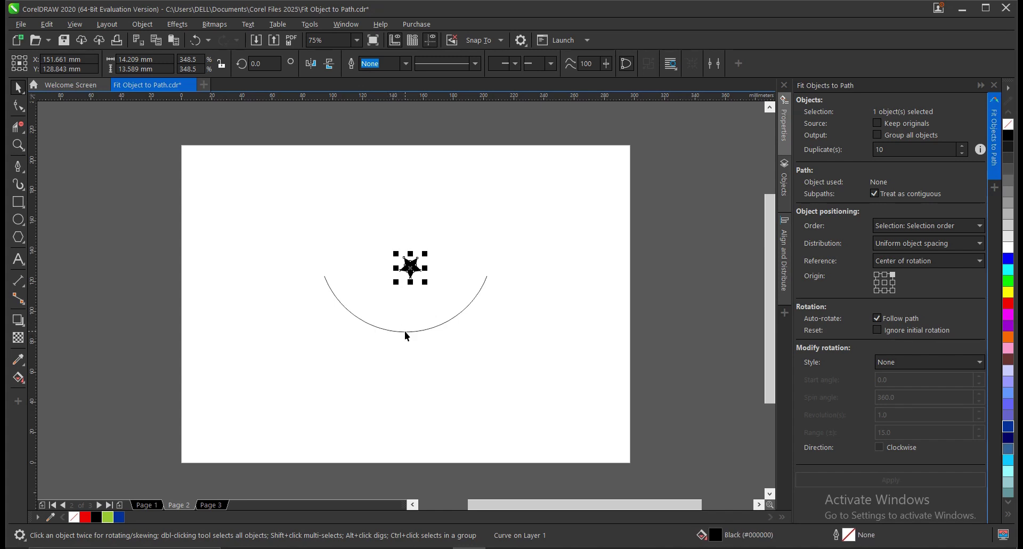
left_click(405, 331, "shift")
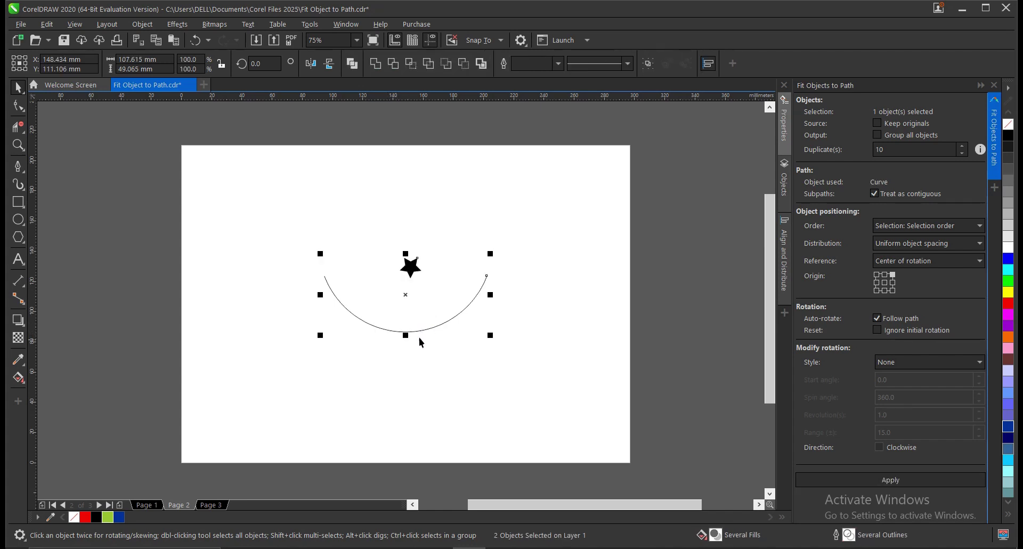
left_click(145, 24)
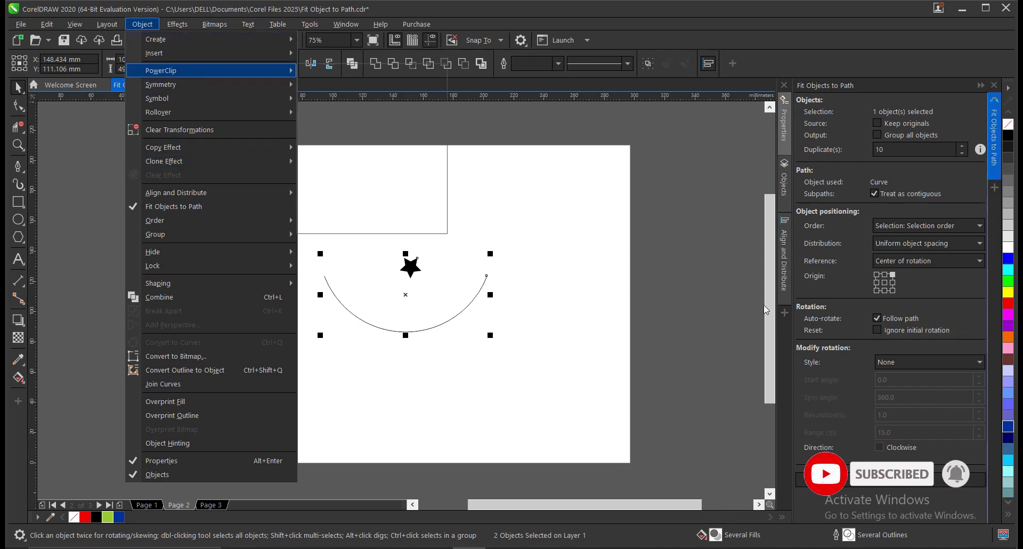
- Fit 7 duplicates of the star along the arc with a centre origin
left_click(821, 243)
double_click(906, 149)
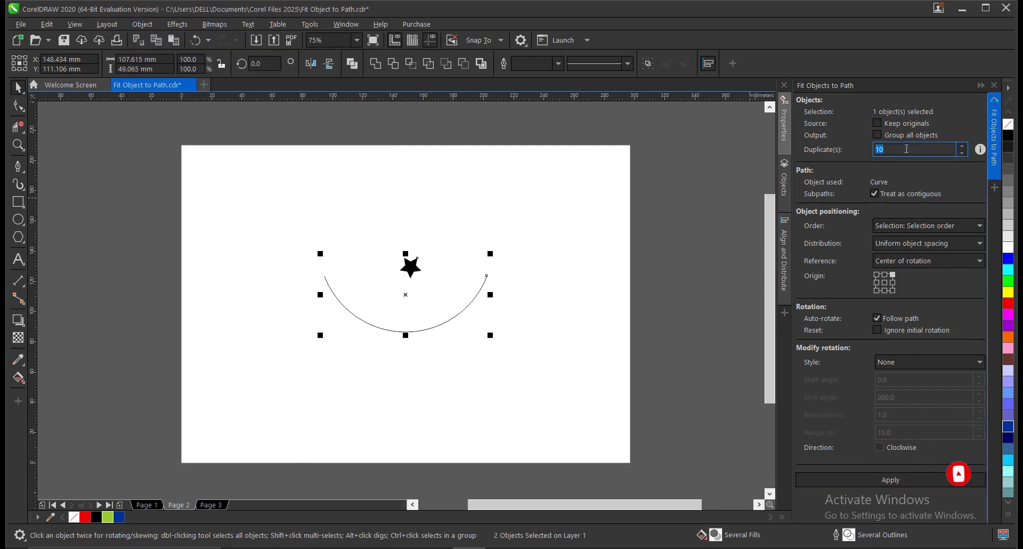
type("7")
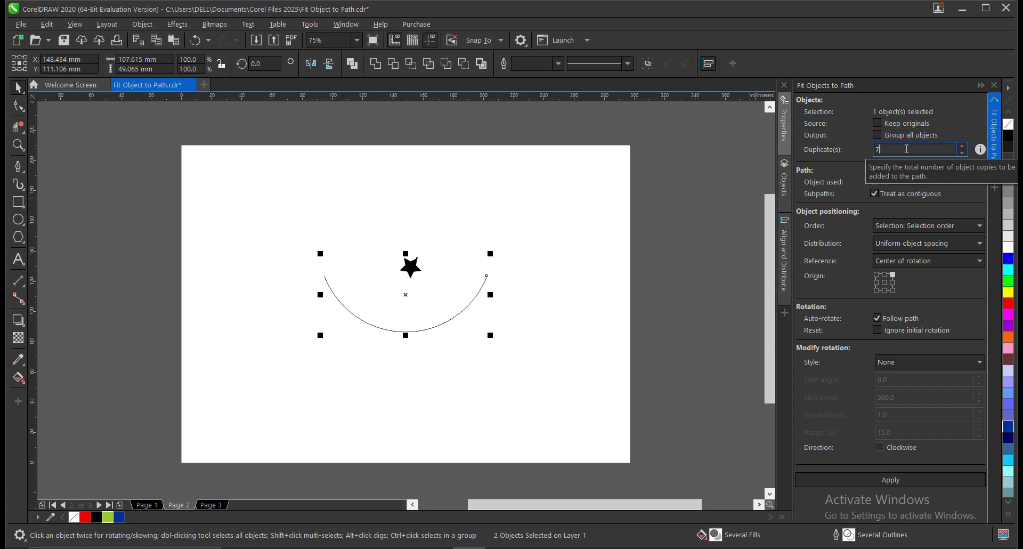
left_click(885, 283)
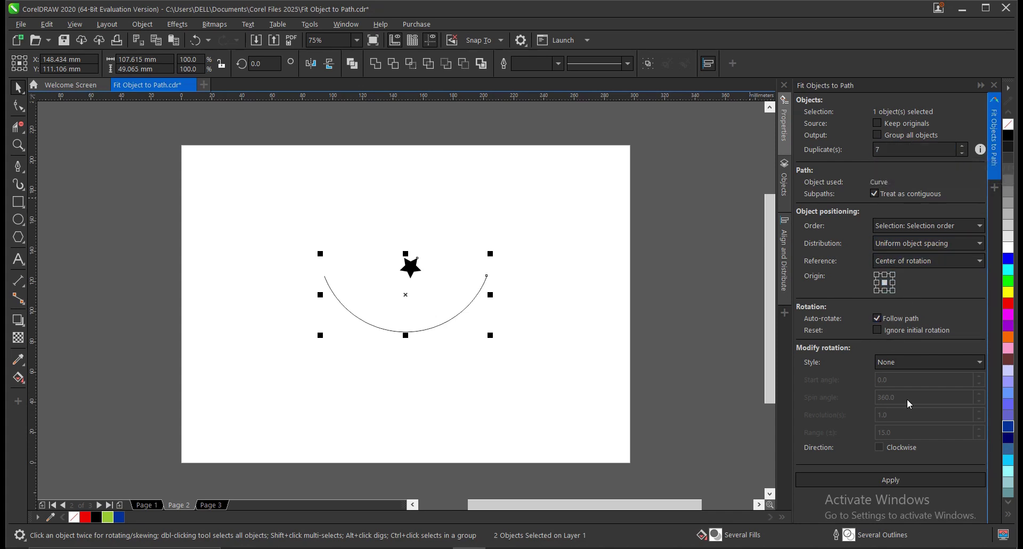
left_click(894, 481)
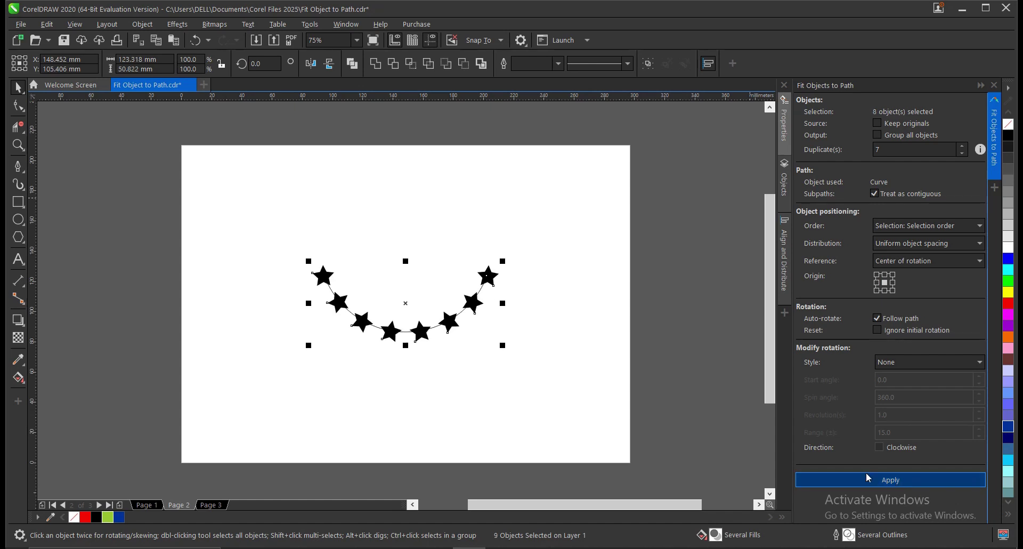
- Deselect the stars, drag the arc away, then undo the arc move
left_click(482, 386)
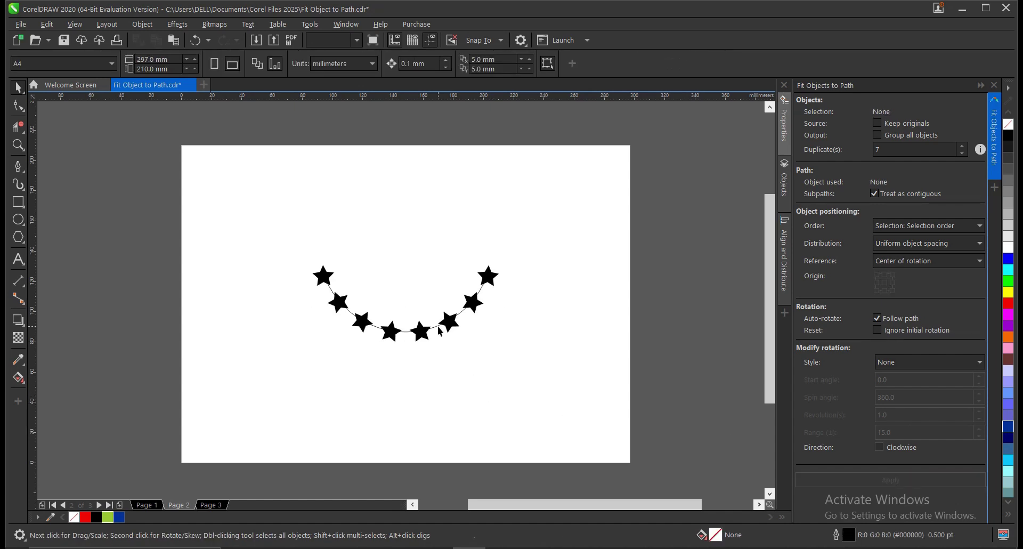
left_click_drag(437, 326, 469, 414)
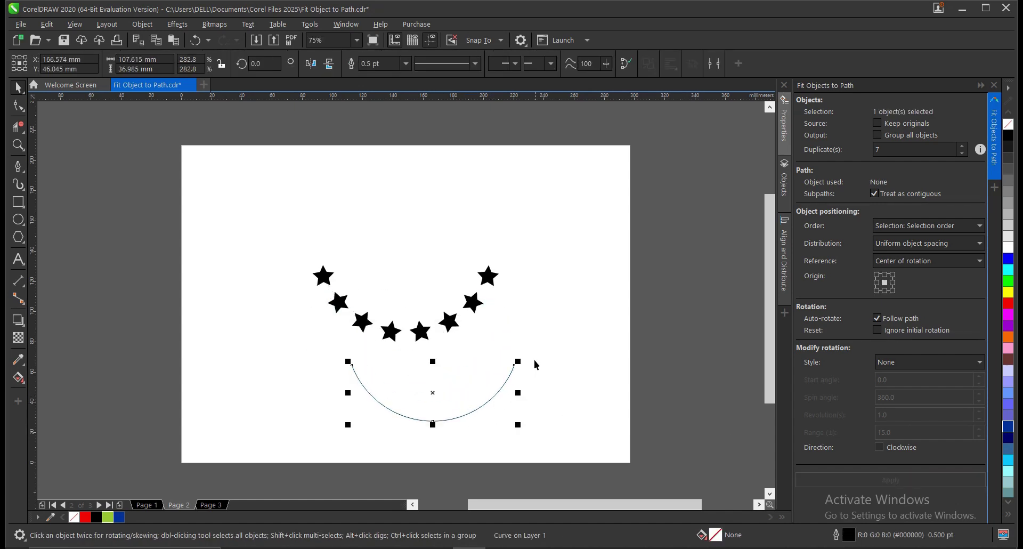
key("ctrl+z")
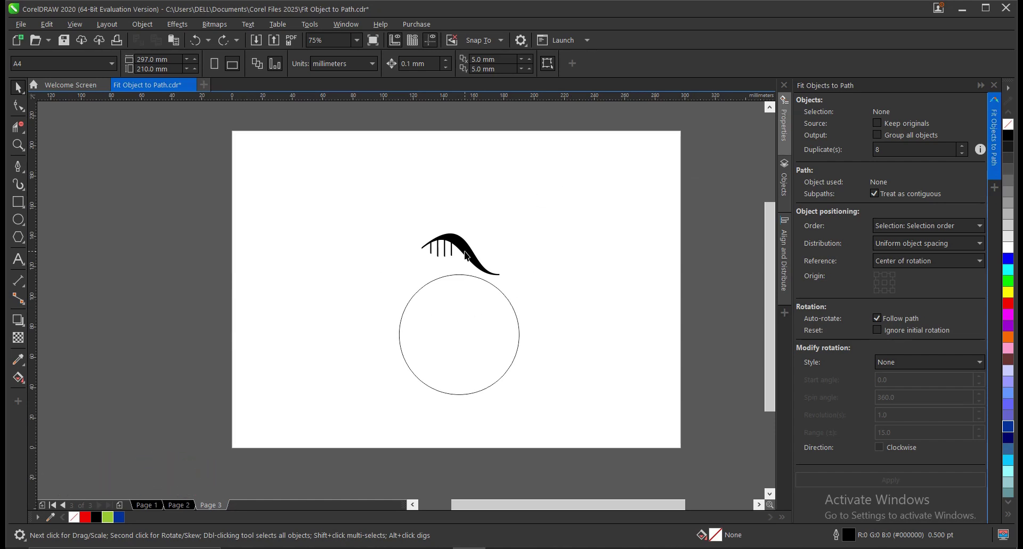
- Marquee-select the strand group on Page 3 and add the circle below it to the selection
scroll(479, 186, "up", 2)
scroll(568, 186, "down", 2)
mouse_move(569, 185)
left_mouse_down()
mouse_move(543, 212)
mouse_move(384, 301)
left_mouse_up()
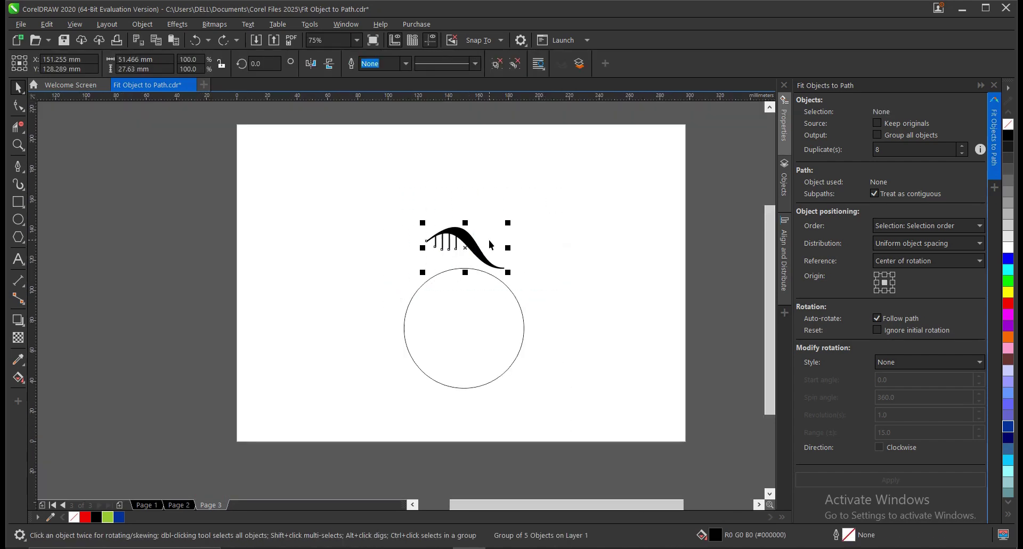
scroll(474, 242, "up", 3)
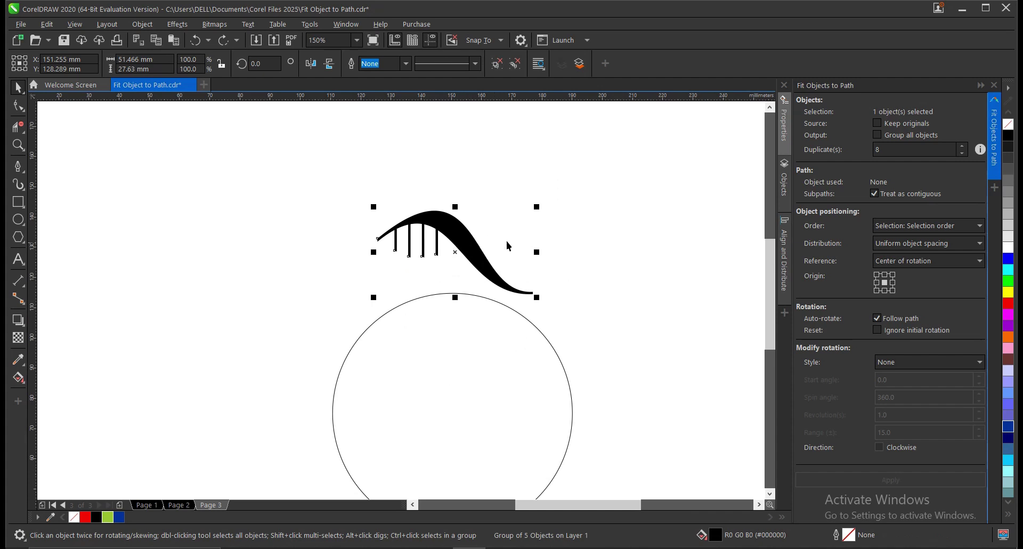
scroll(484, 294, "down", 3)
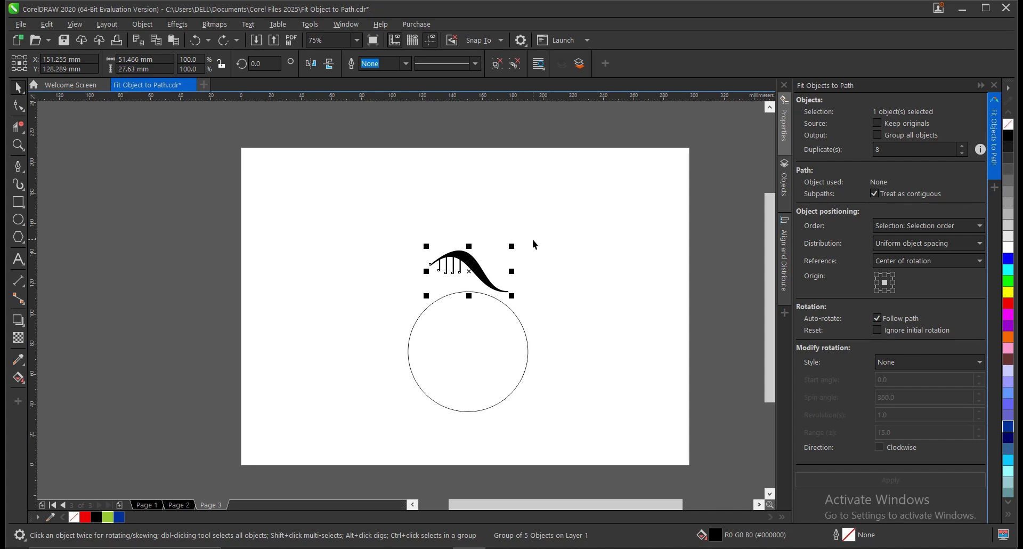
left_click_drag(535, 234, 401, 309)
scroll(469, 272, "up", 2)
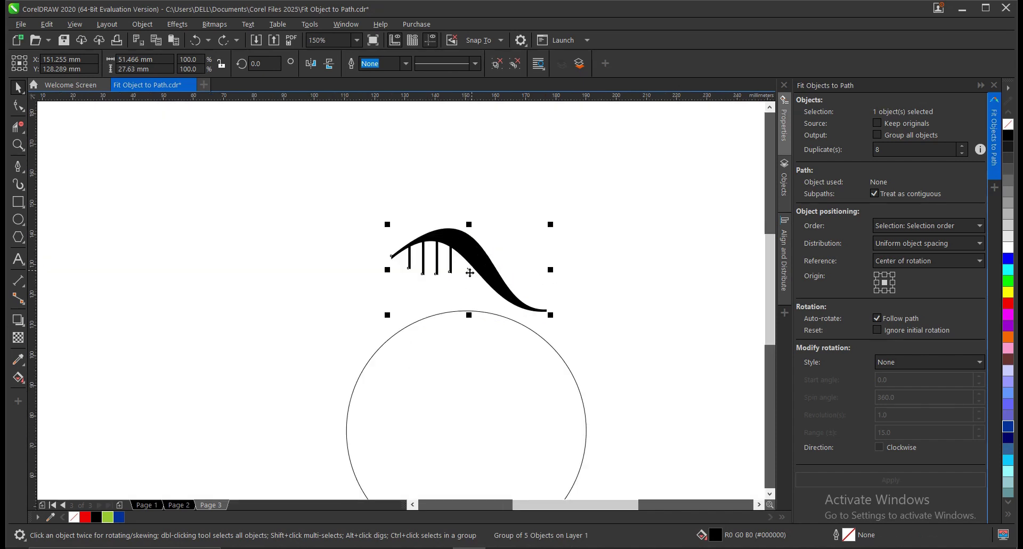
left_click(471, 340, "shift")
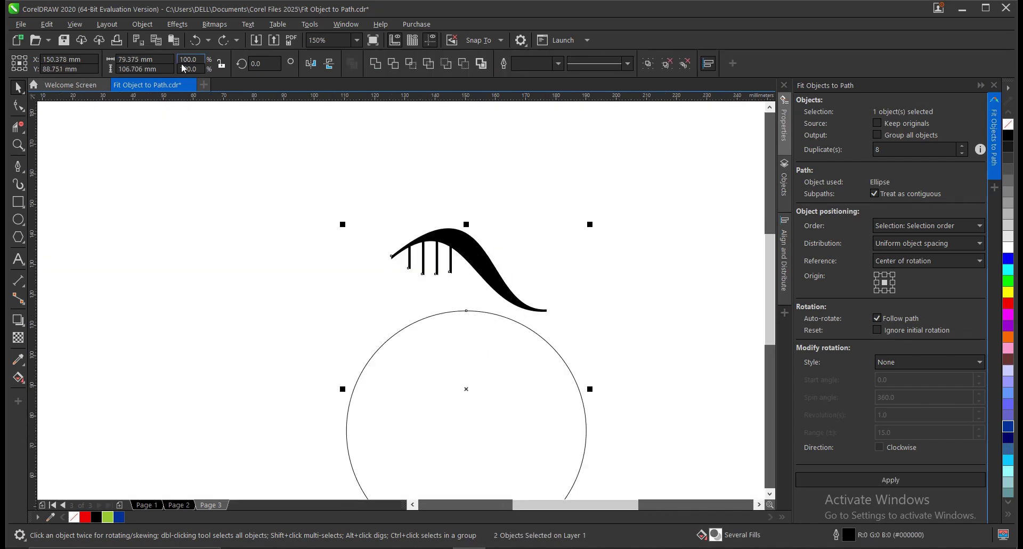
- Fit 7 strand duplicates around the circle with centre origin and rotation style None
left_click(144, 23)
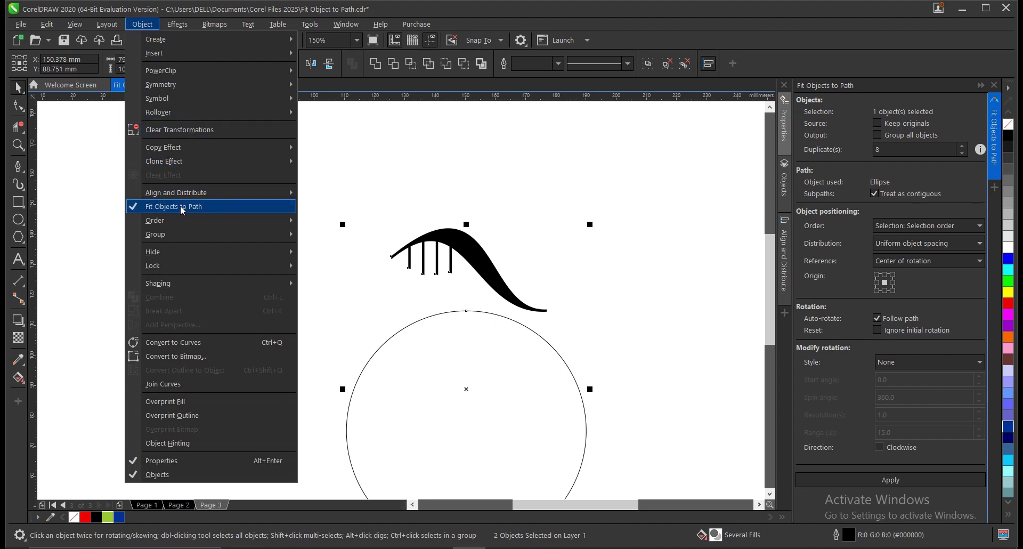
left_click(480, 178)
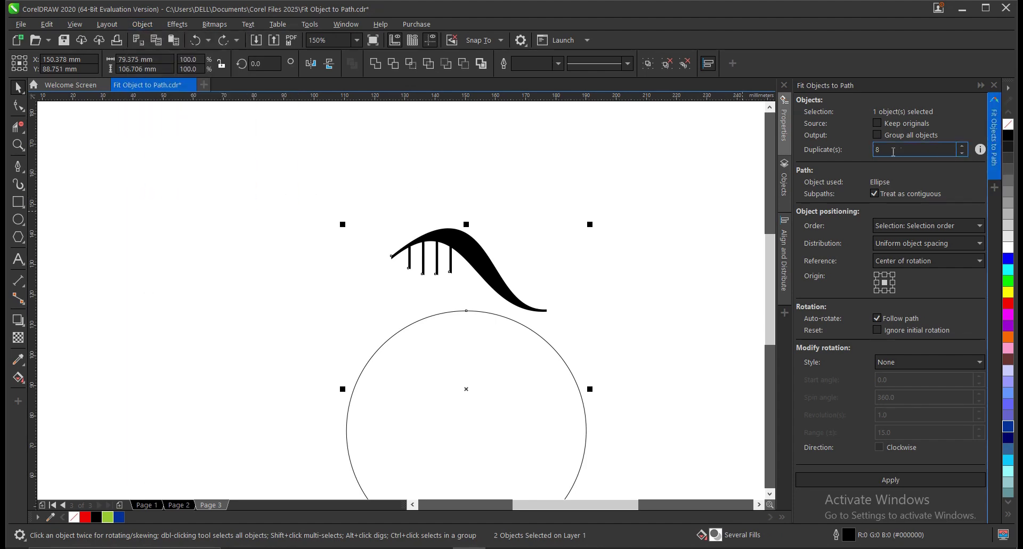
scroll(466, 241, "down", 2)
scroll(465, 258, "up", 2)
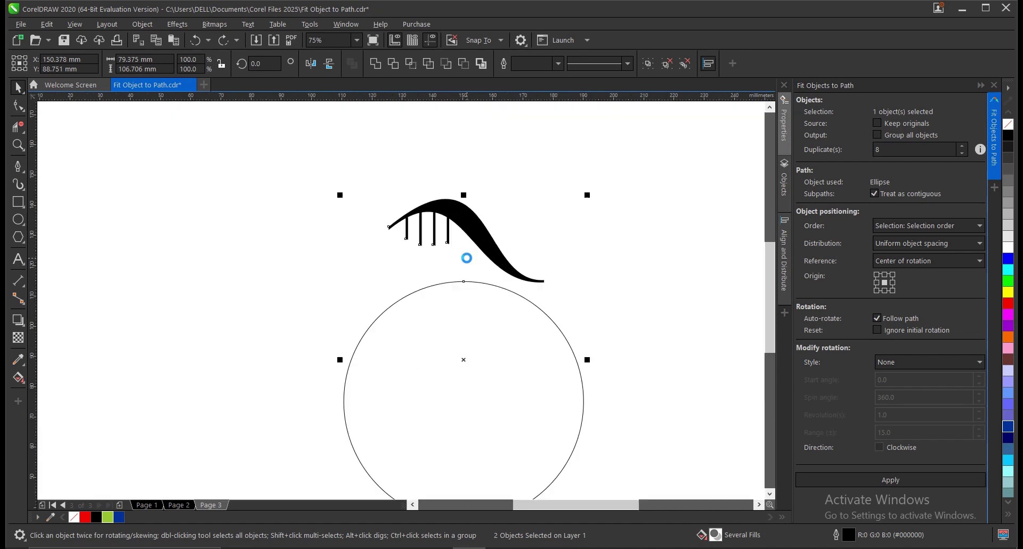
double_click(873, 150)
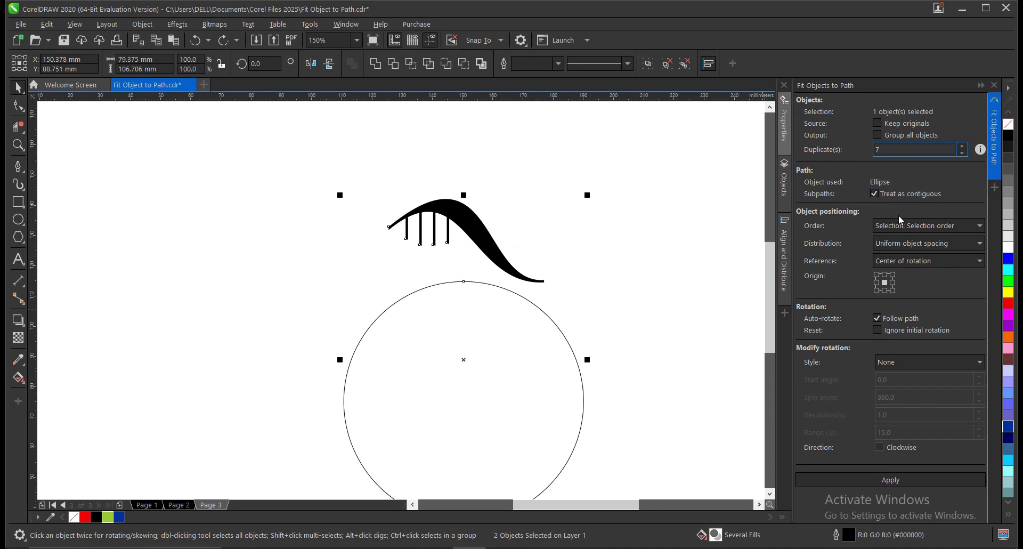
left_click(884, 284)
left_click(886, 361)
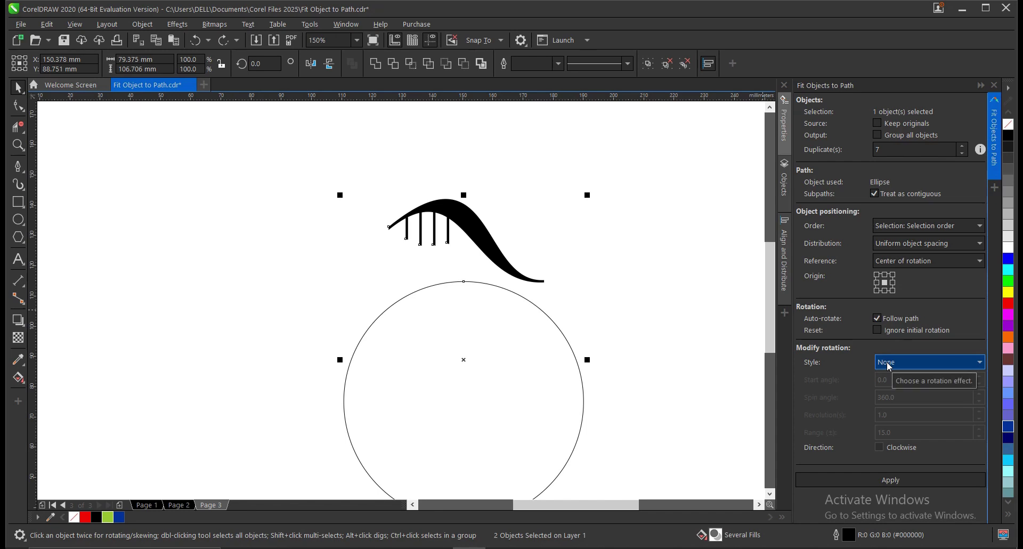
left_click(886, 361)
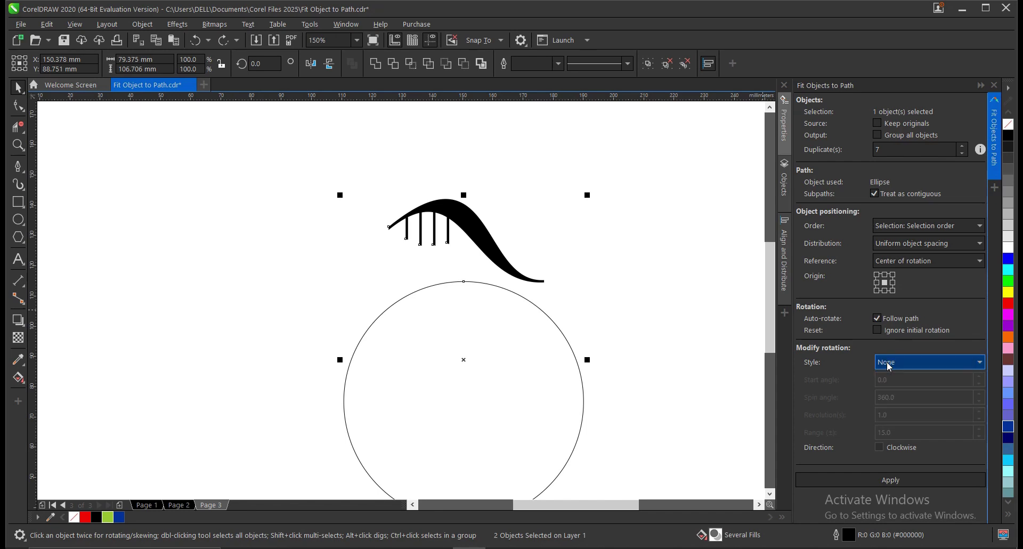
left_click(880, 479)
scroll(481, 248, "down", 2)
left_click(585, 296)
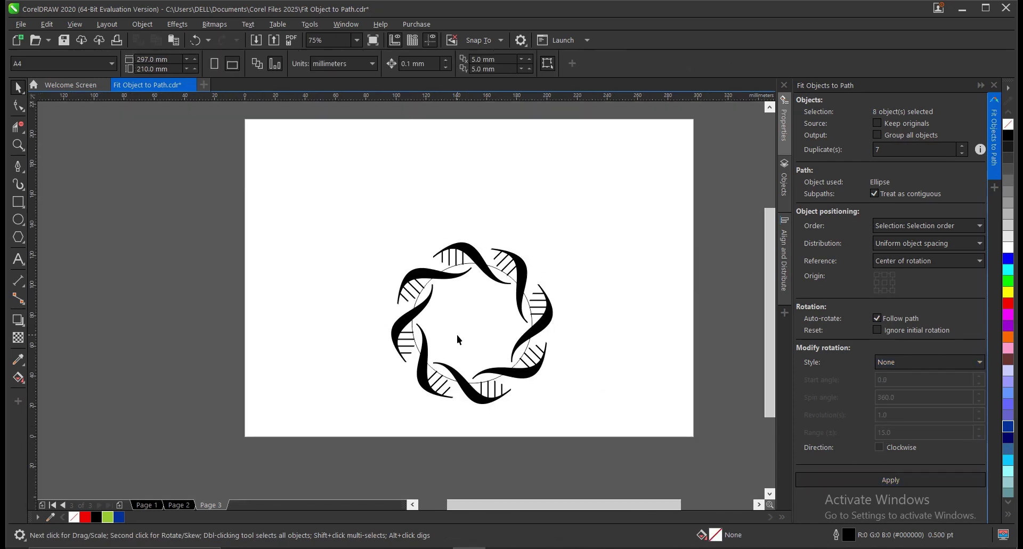
- Move the guide circle to the upper left and colour the right strand segment Martian Green
left_click_drag(456, 335, 296, 228)
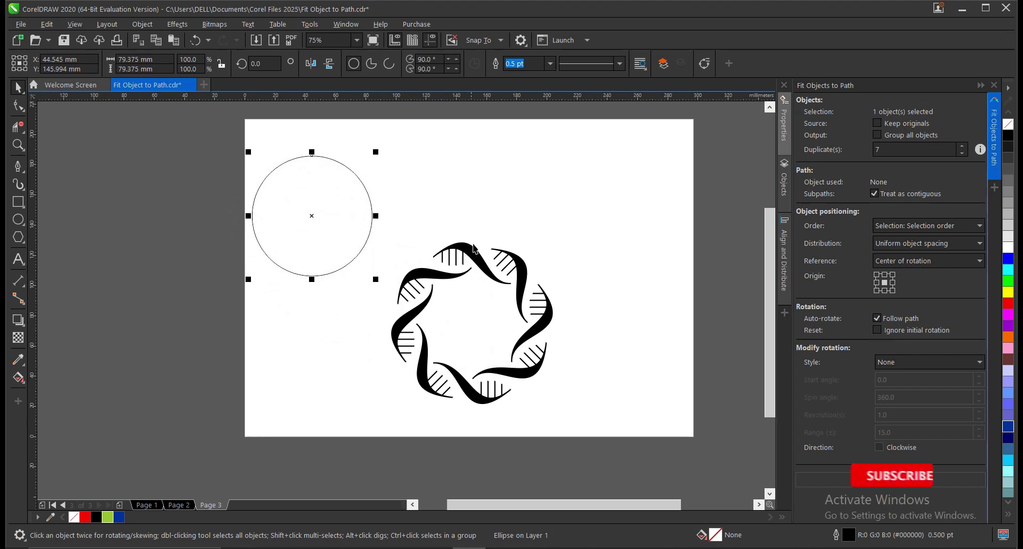
left_click_drag(480, 228, 619, 369)
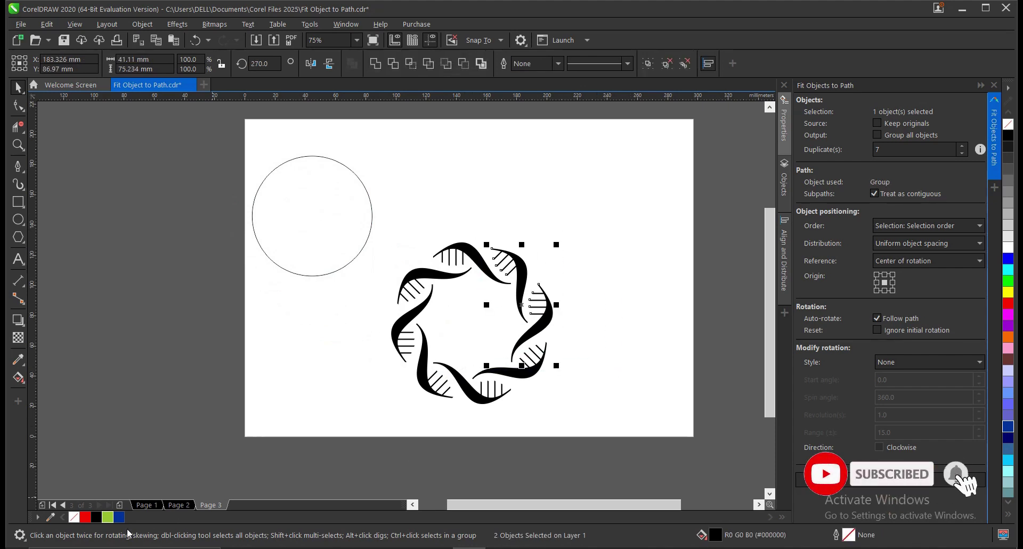
left_click(107, 516)
- Colour the lower segment Navy Blue and the left segment Martian Green, then select the black top segment
left_click_drag(583, 321, 449, 403)
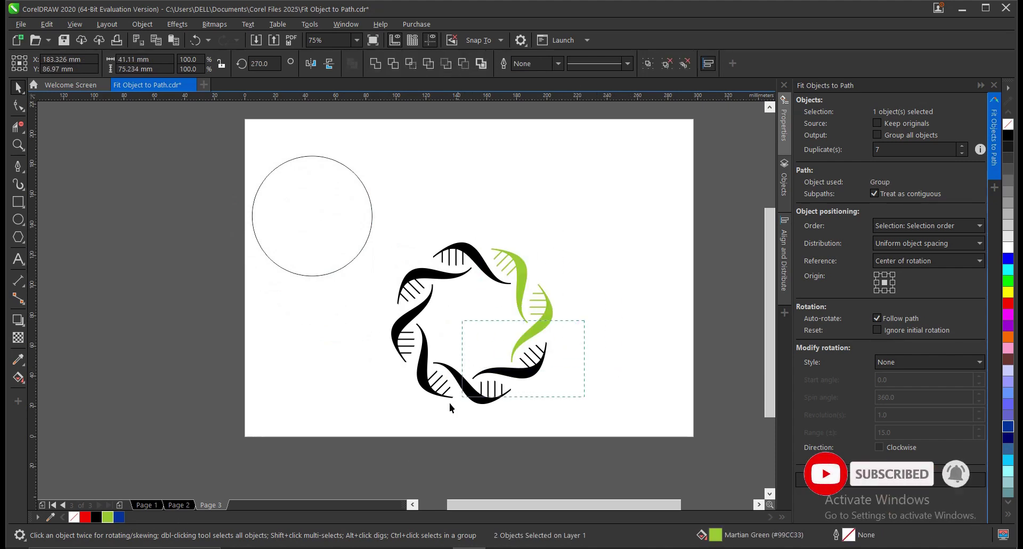
left_click_drag(421, 437, 468, 281)
left_click(119, 516)
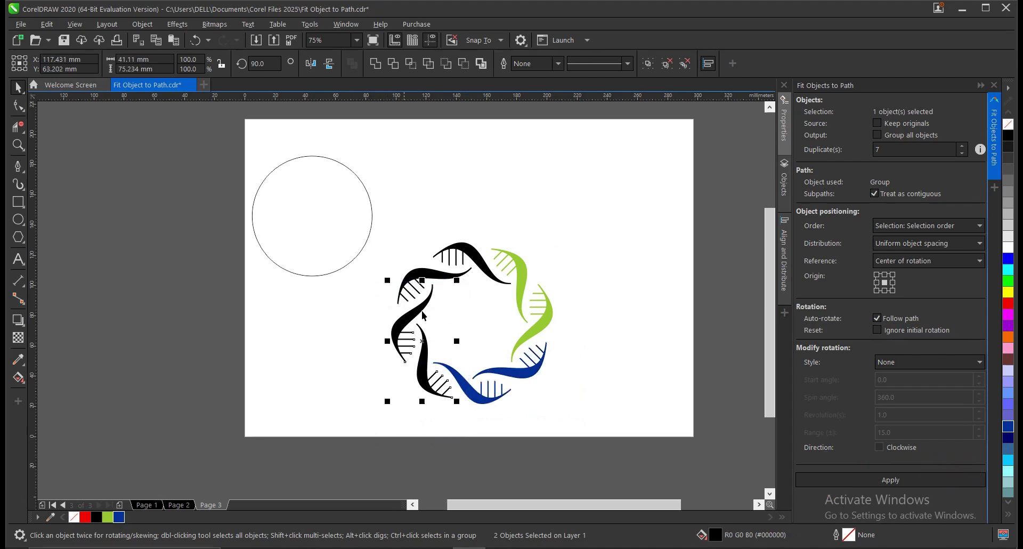
left_click(107, 516)
left_click_drag(382, 202, 427, 264)
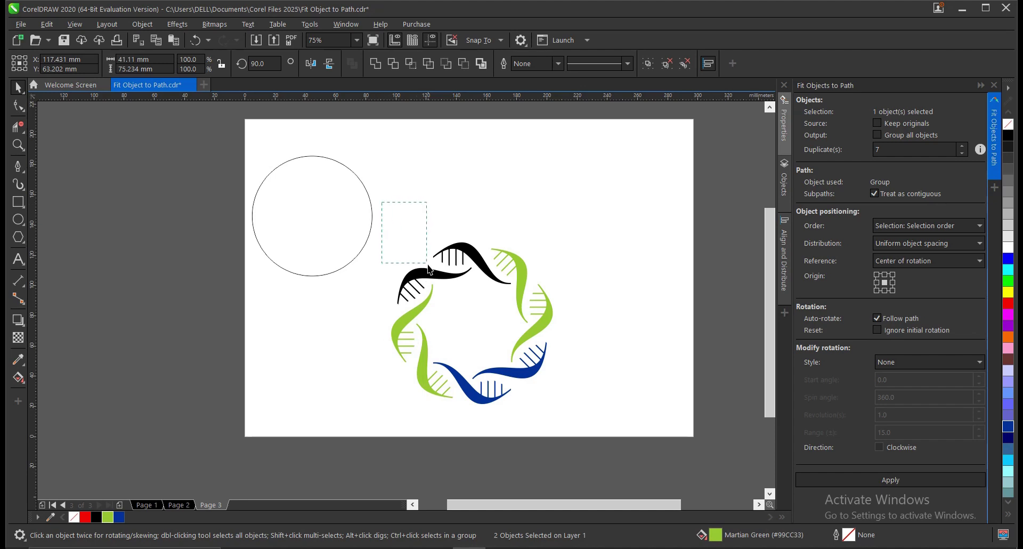
left_click_drag(515, 324, 515, 325)
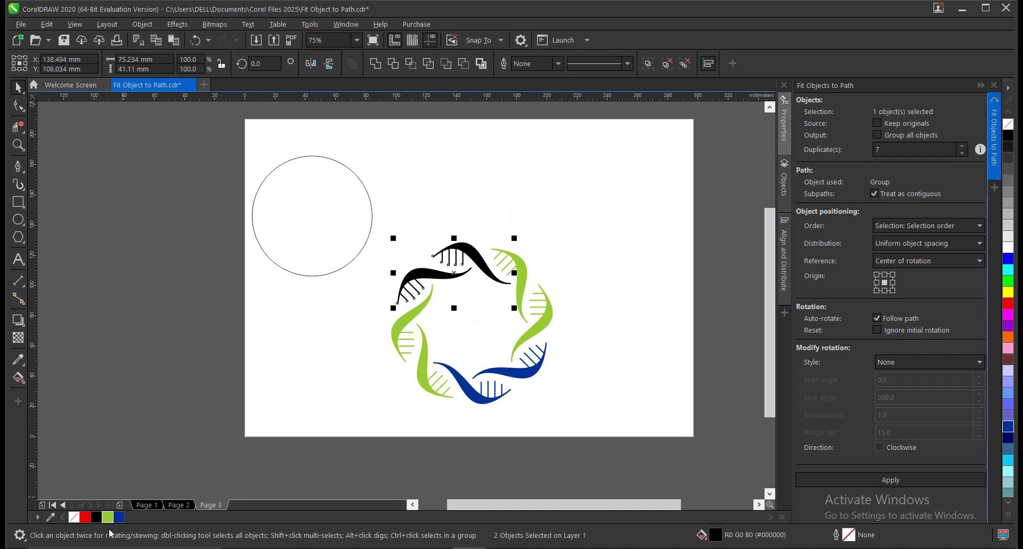